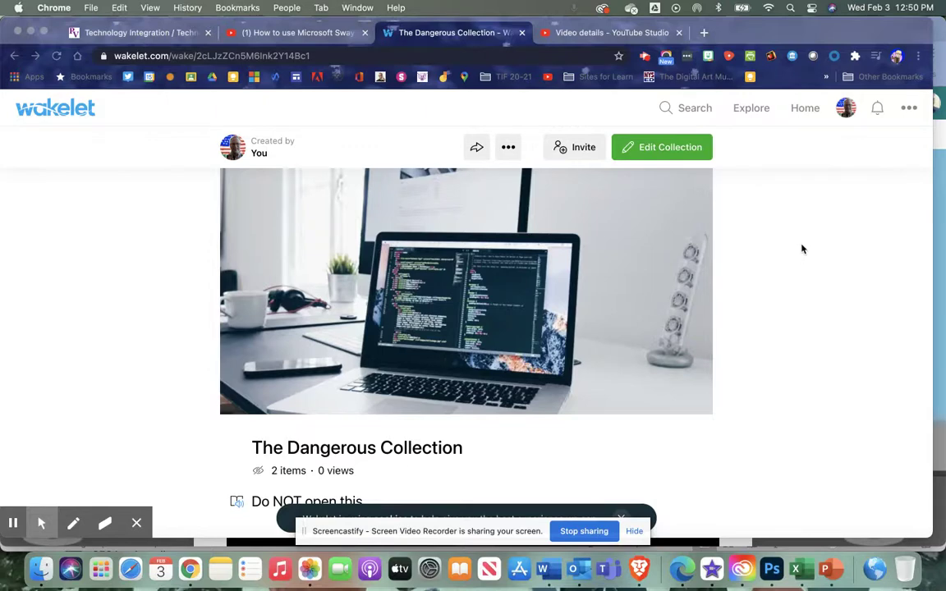
Copy your profile's link from the Share Profile dialog and open a blank browser tab
{"action": "left_click", "coordinate": [846, 111]}
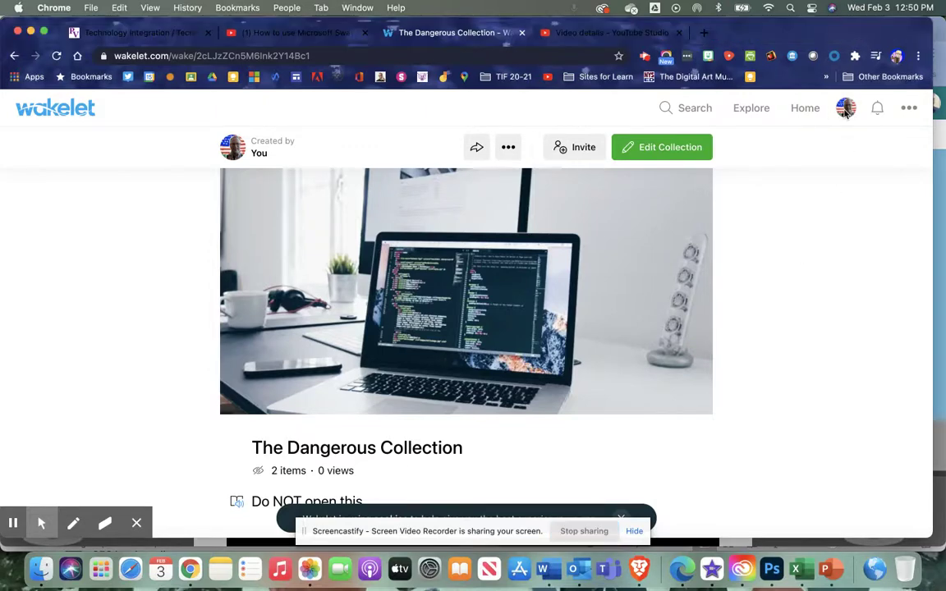
{"action": "left_click", "coordinate": [845, 110]}
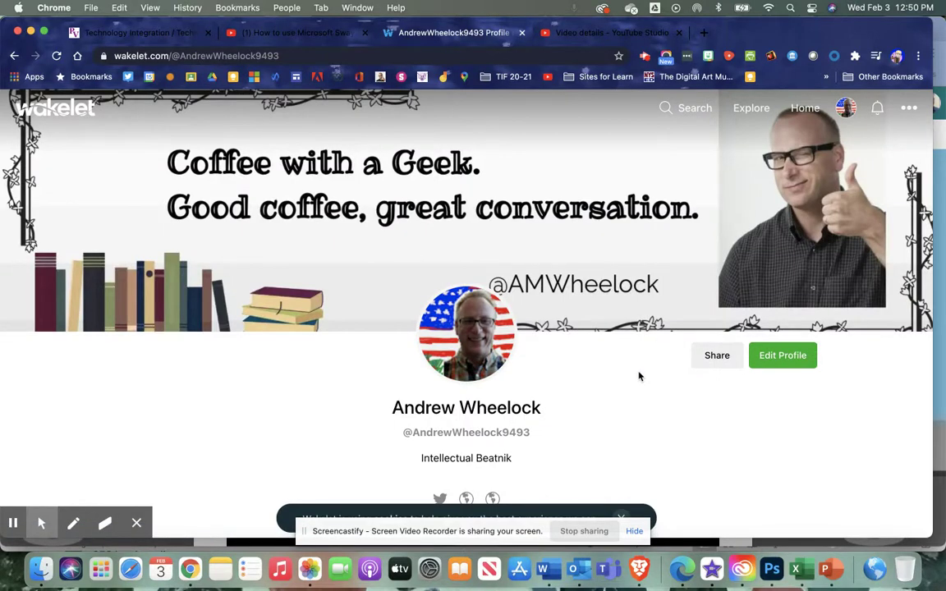
{"action": "left_click", "coordinate": [708, 357]}
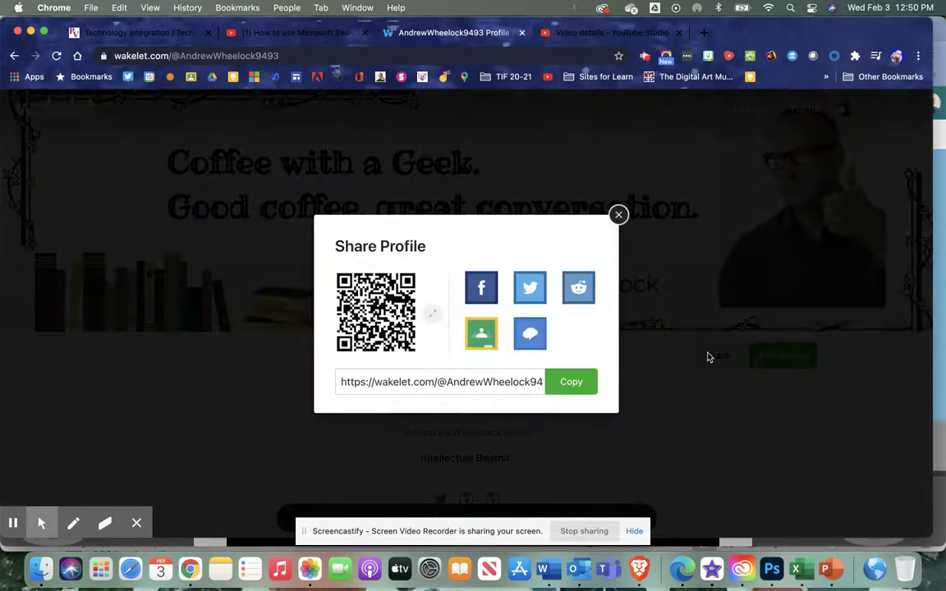
{"action": "left_click", "coordinate": [562, 382]}
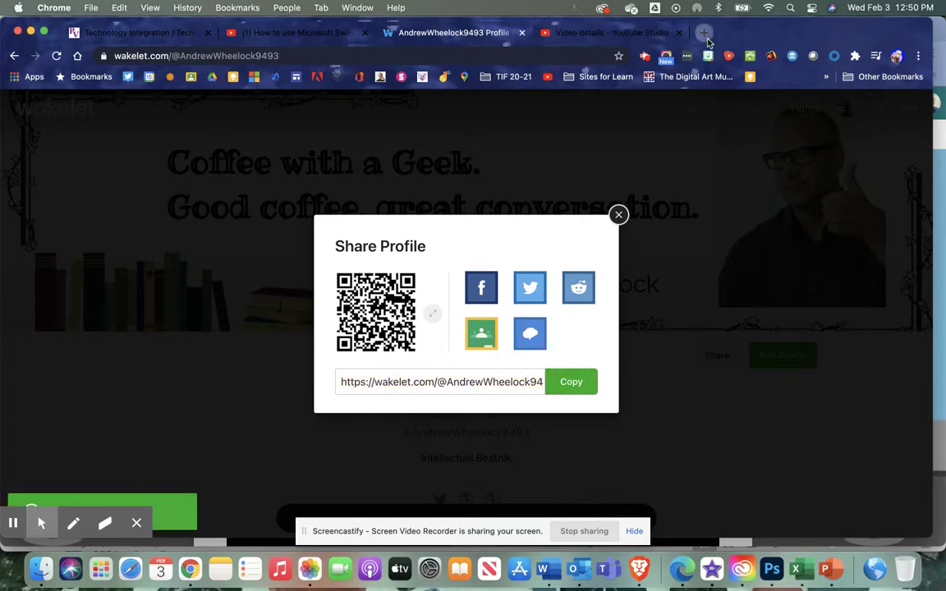
{"action": "key", "text": "super+t"}
Paste and load the profile link in the new tab, then select its full URL
{"action": "key", "text": "super+v"}
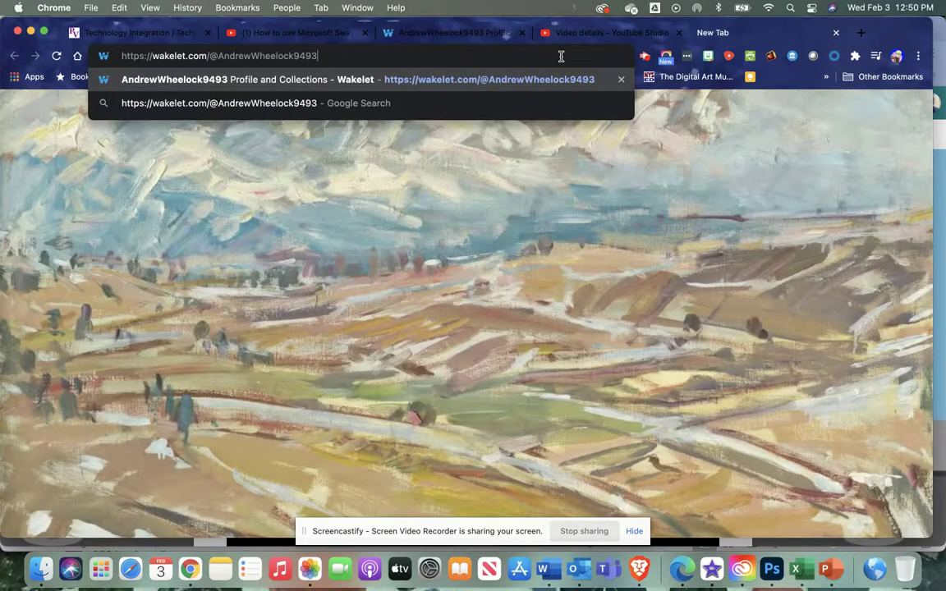
{"action": "key", "text": "Return"}
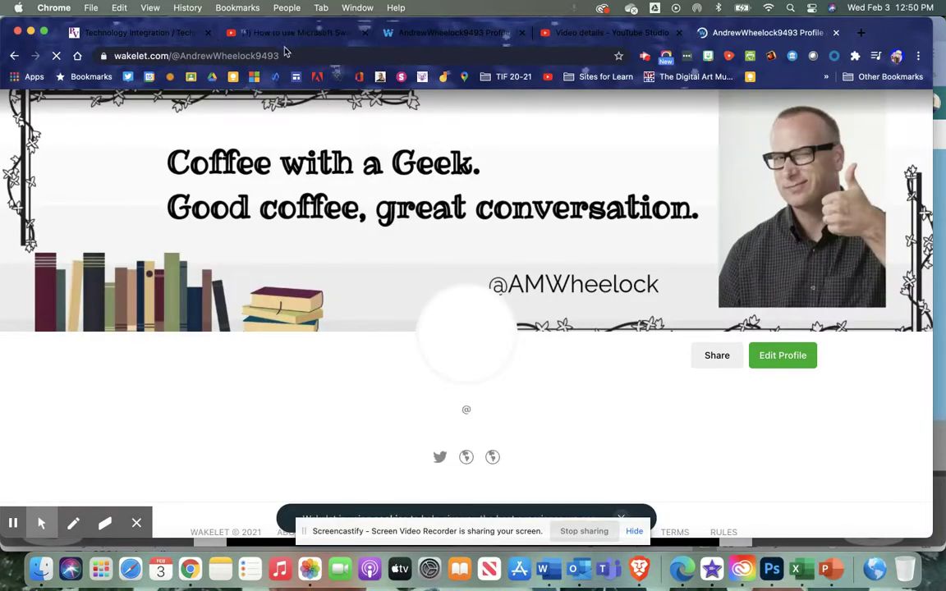
{"action": "left_click", "coordinate": [284, 55]}
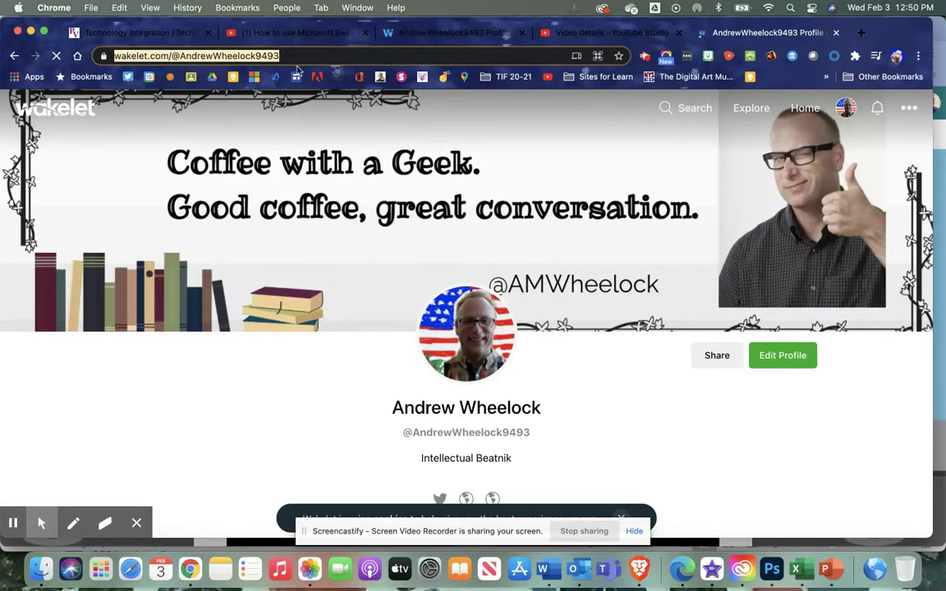